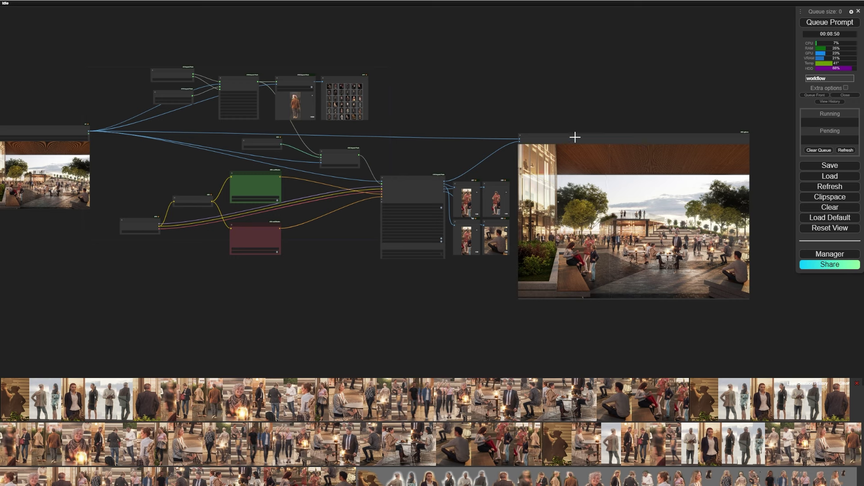
# - Compare the original and refined plaza images in the Image Comparer node, examining the people around the tables up close
pyautogui.moveTo(575, 137); pyautogui.dragTo(575, 125)
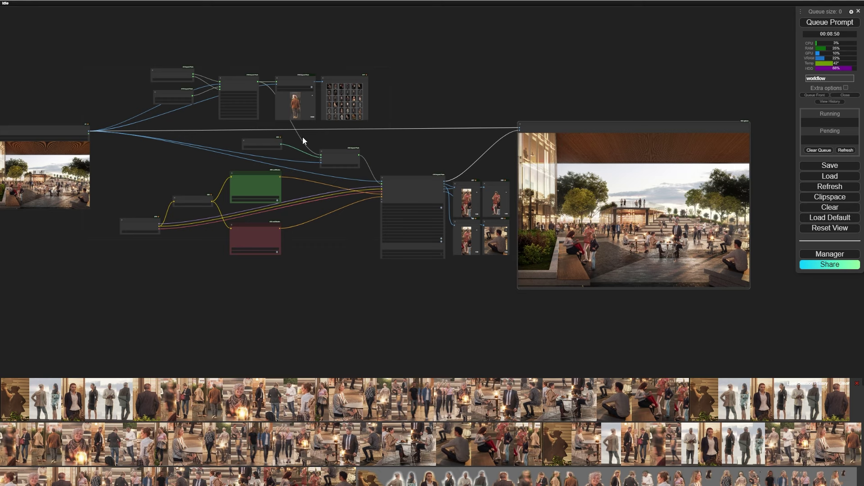
pyautogui.scroll(7, 303, 137)
pyautogui.hscroll(8, 466, 154)
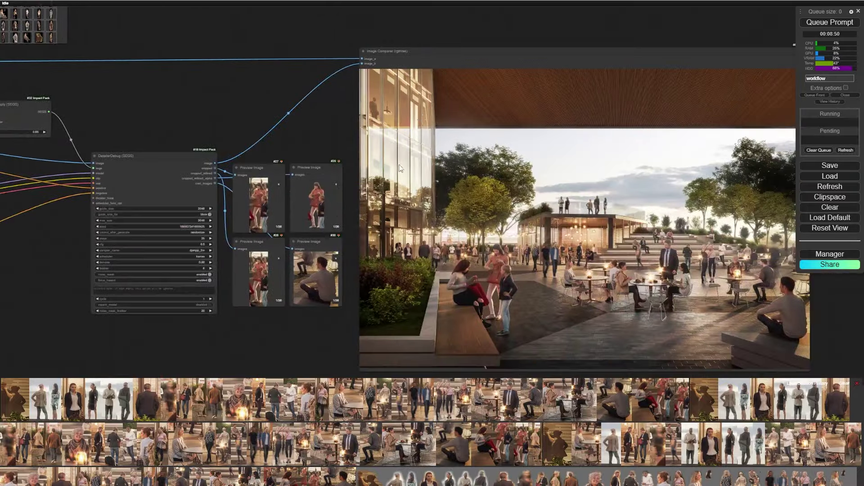
pyautogui.hscroll(5, 405, 171)
pyautogui.scroll(3, 611, 180)
pyautogui.hscroll(-4, 540, 185)
pyautogui.hscroll(4, 522, 185)
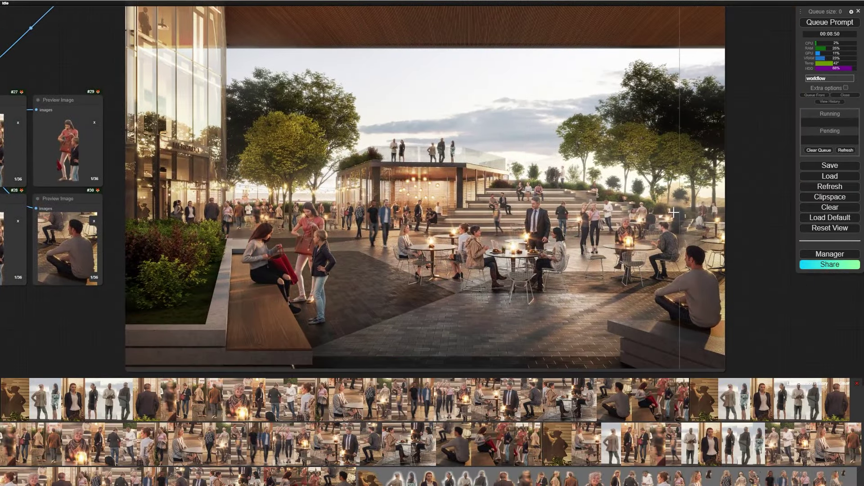
pyautogui.scroll(-1, 366, 152)
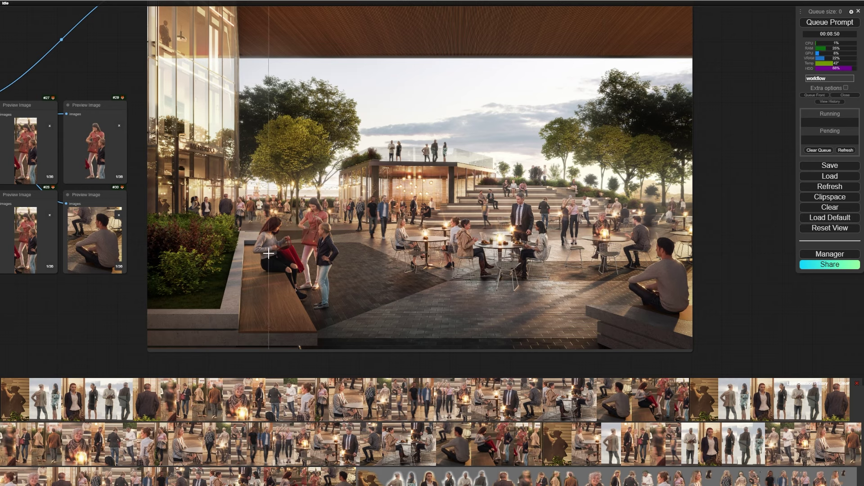
pyautogui.scroll(4, 444, 245)
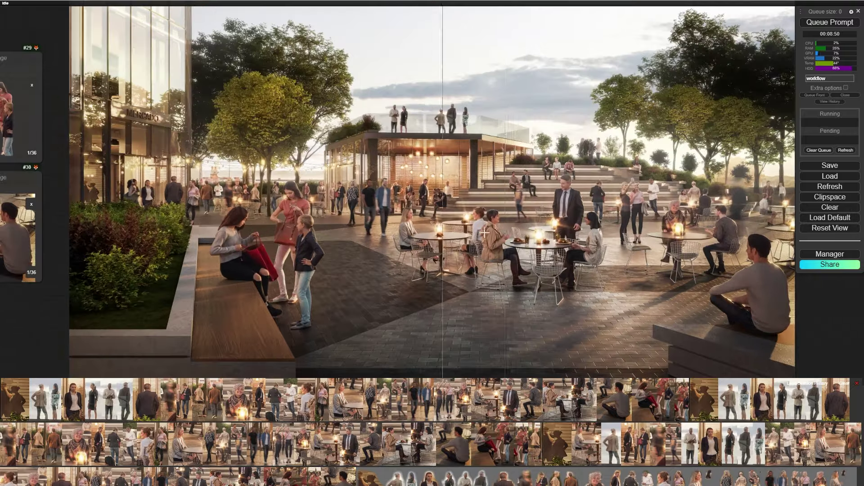
pyautogui.scroll(3, 466, 247)
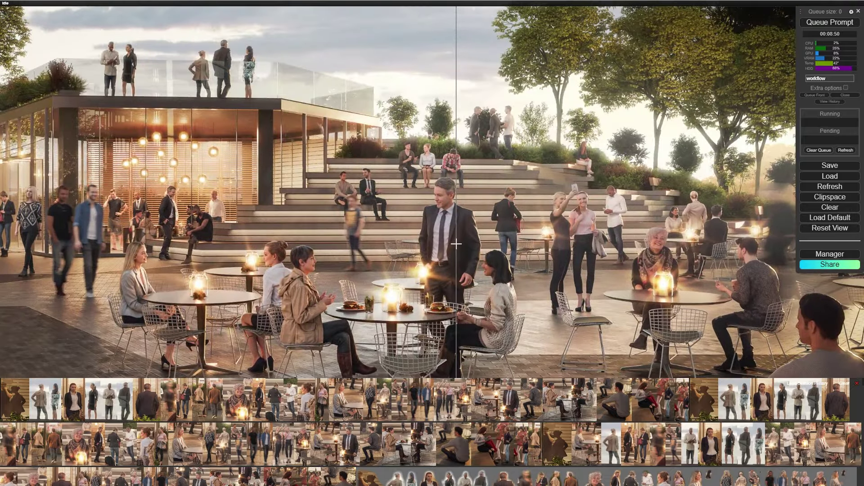
pyautogui.scroll(2, 456, 244)
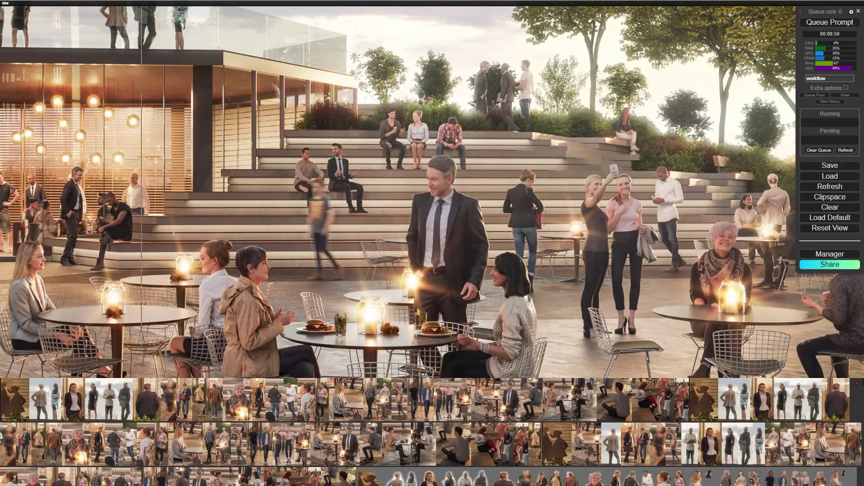
pyautogui.scroll(-2, 743, 271)
pyautogui.scroll(-10, 469, 225)
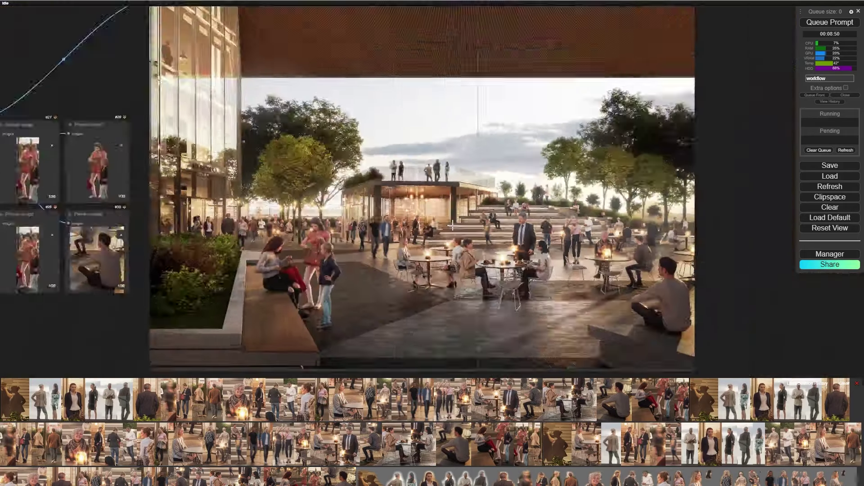
# - Examine the detected people in SEGSPreview, the DetailerDebug (SEGS) settings and the overall layout of the finished workflow
pyautogui.moveTo(693, 144); pyautogui.dragTo(405, 222)
pyautogui.scroll(2, 471, 212)
pyautogui.scroll(10, 471, 211)
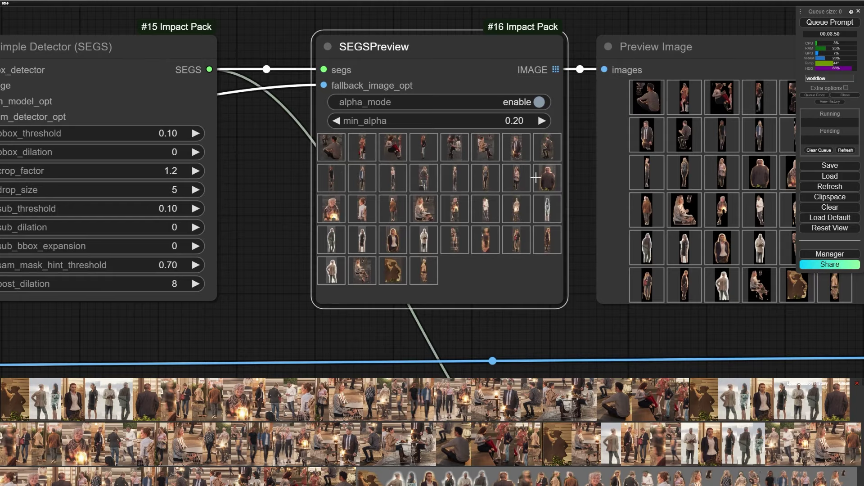
pyautogui.scroll(-6, 450, 212)
pyautogui.scroll(5, 501, 145)
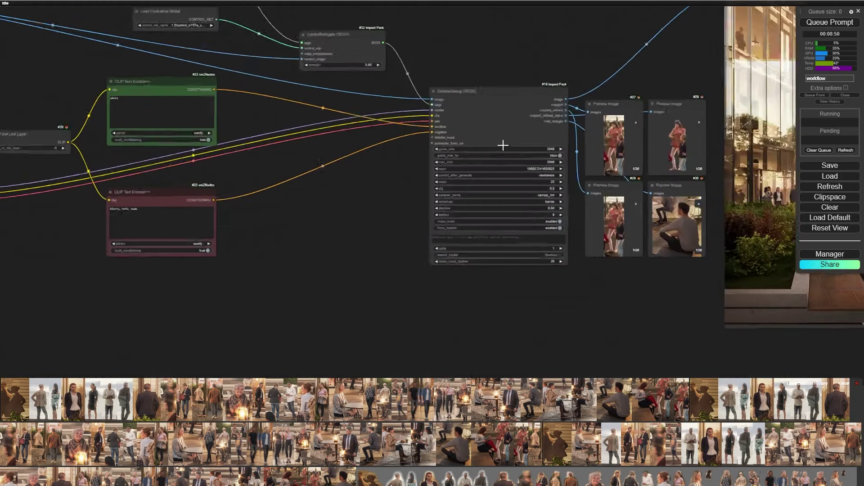
pyautogui.scroll(-5, 506, 103)
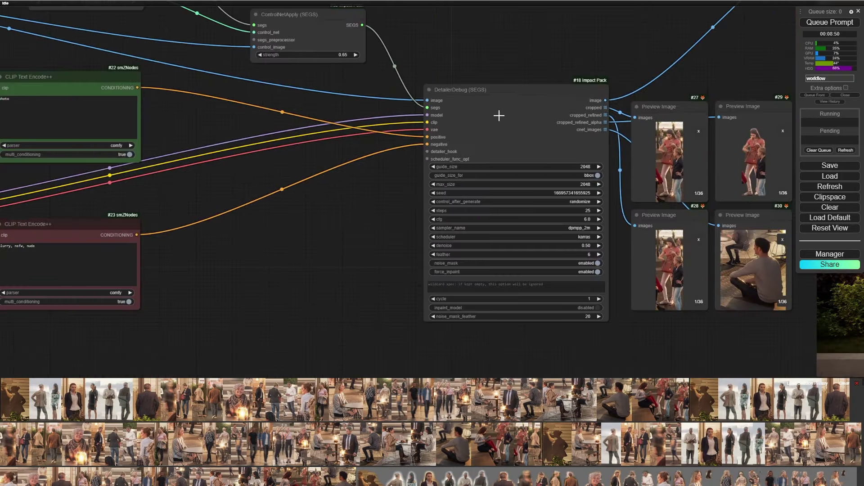
pyautogui.scroll(6, 562, 76)
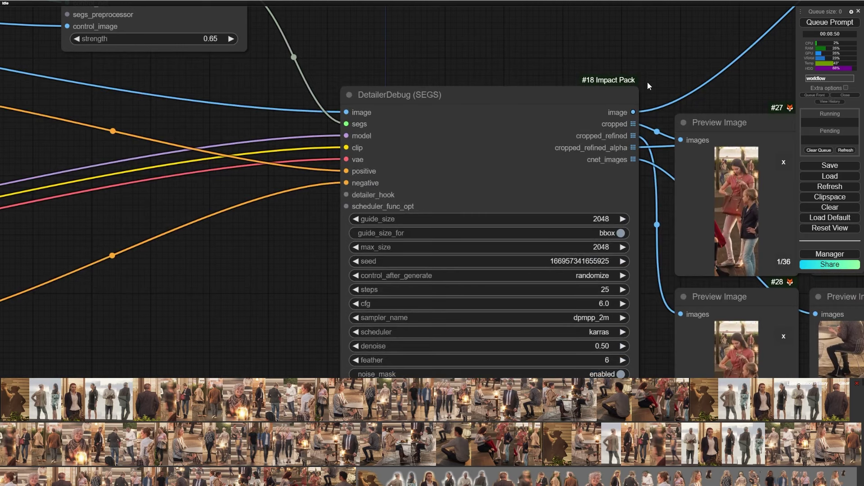
pyautogui.scroll(-10, 405, 205)
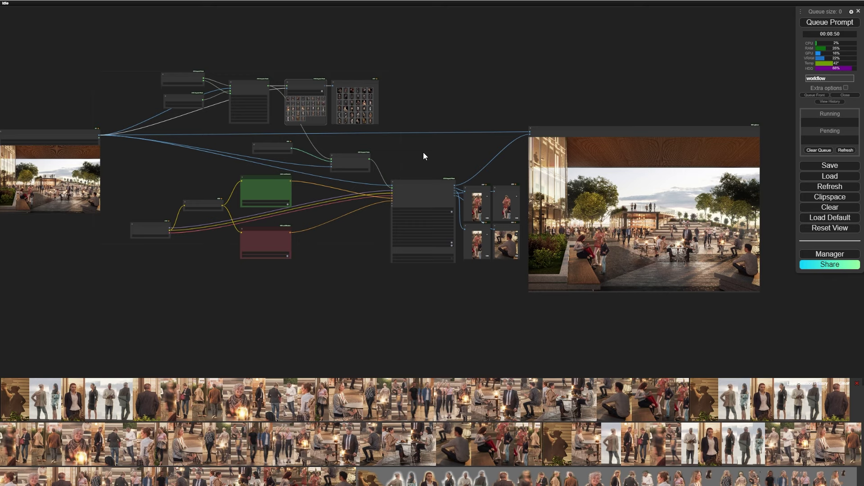
pyautogui.scroll(4, 188, 166)
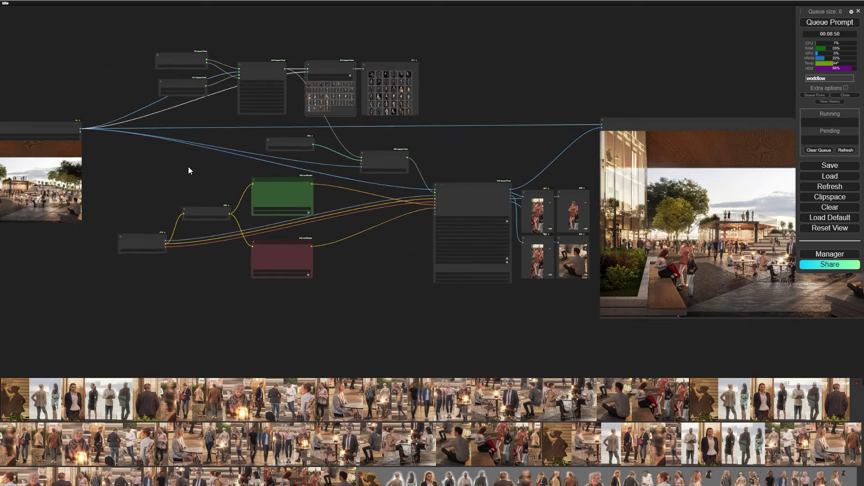
pyautogui.scroll(-4, 311, 175)
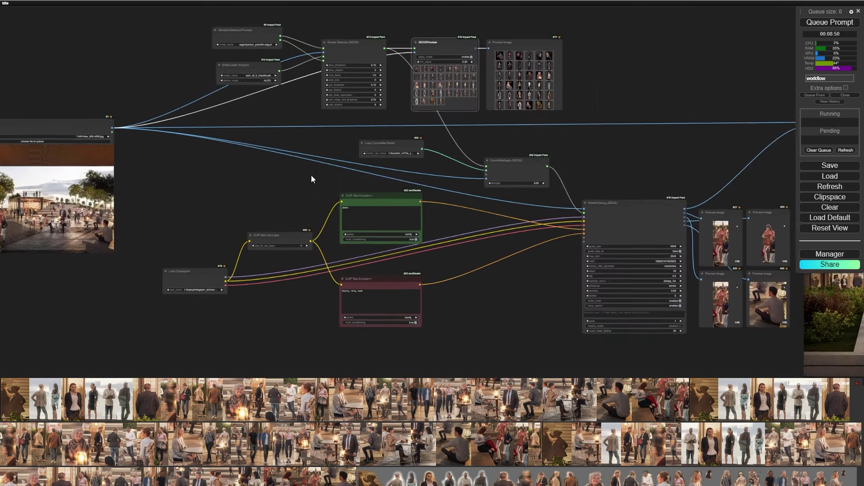
pyautogui.scroll(2, 382, 189)
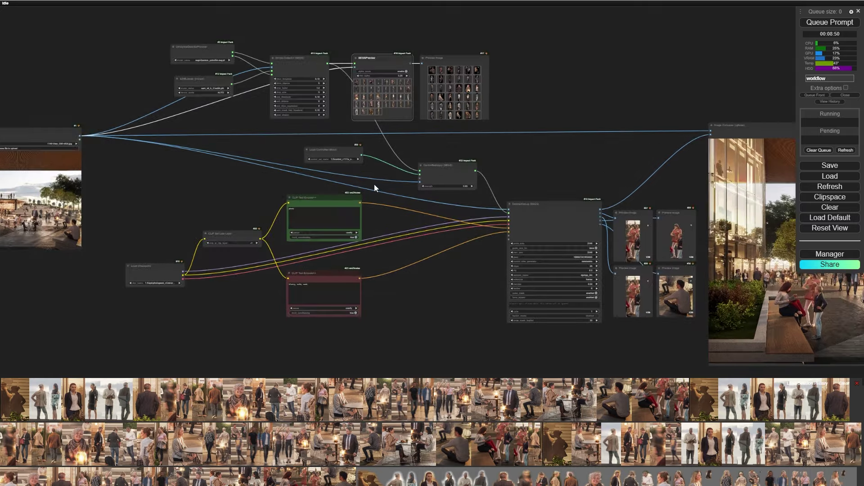
pyautogui.moveTo(374, 187); pyautogui.dragTo(255, 183)
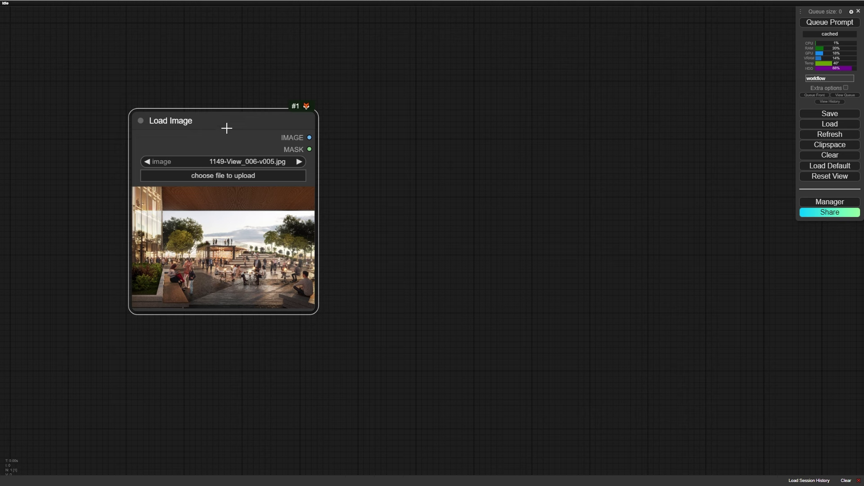
# - Move the Load Image node slightly upward and enlarge it for a bigger preview of the plaza image
pyautogui.moveTo(227, 124); pyautogui.dragTo(235, 100)
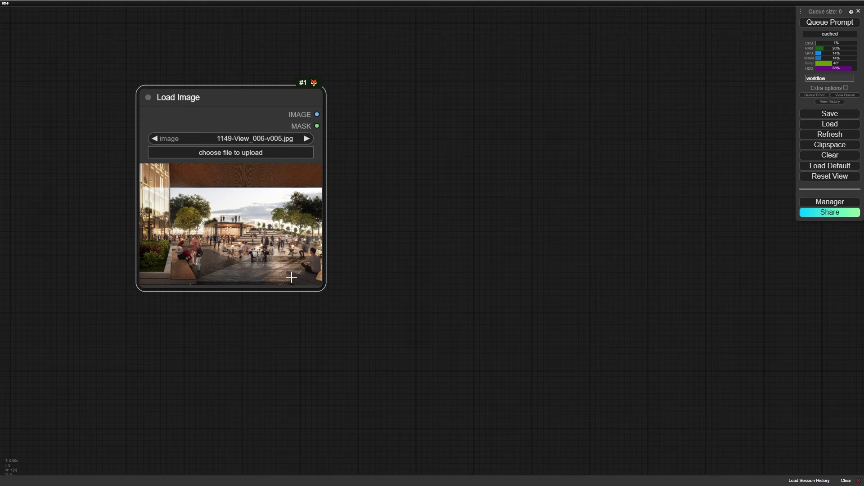
pyautogui.scroll(10, 291, 277)
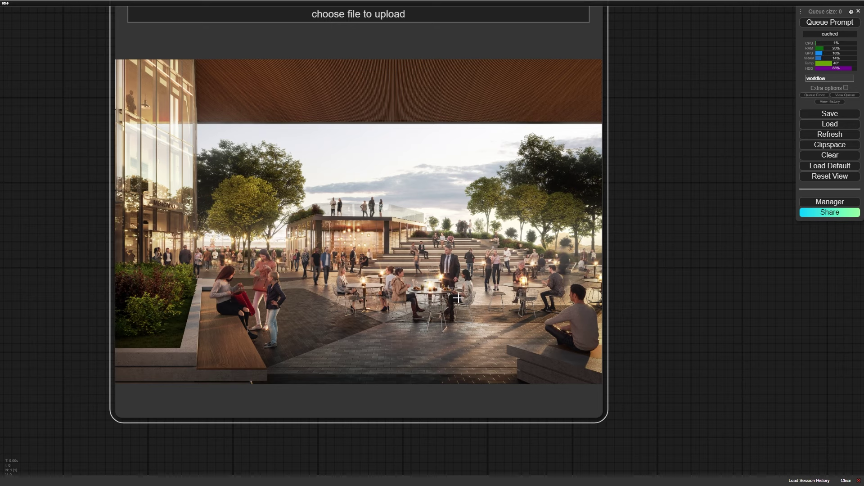
pyautogui.scroll(-2, 458, 298)
pyautogui.moveTo(475, 282); pyautogui.dragTo(374, 284)
pyautogui.scroll(-4, 358, 293)
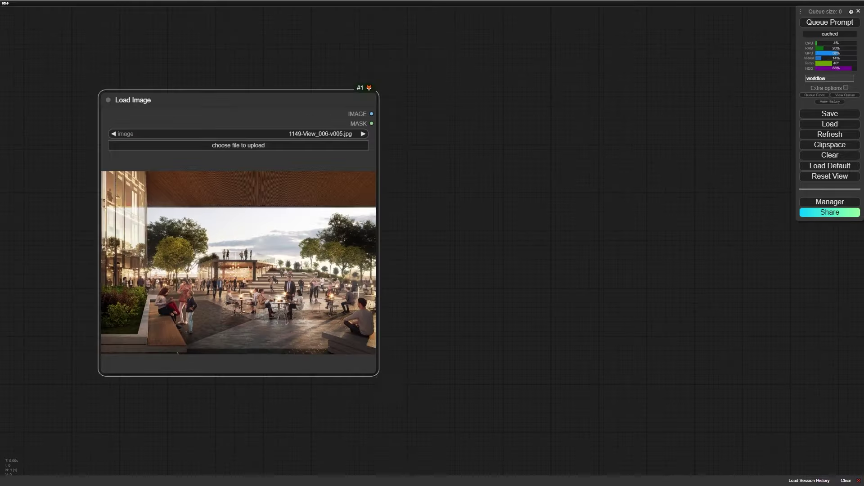
pyautogui.moveTo(377, 376); pyautogui.dragTo(431, 408)
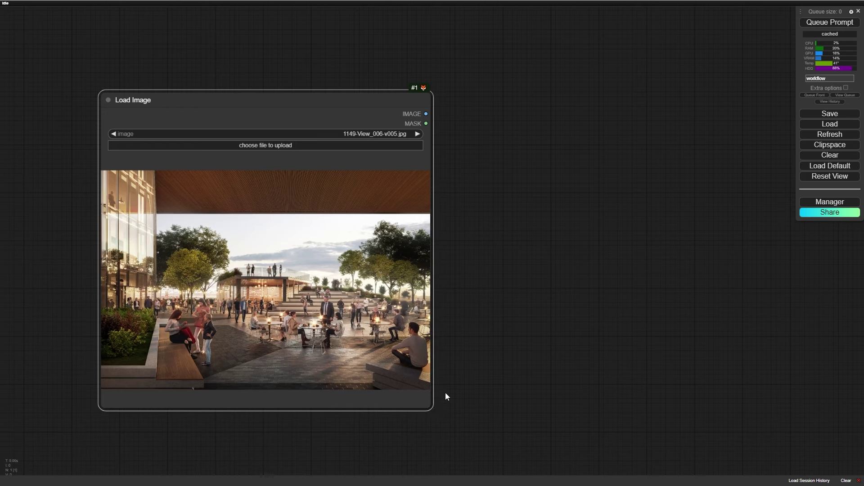
pyautogui.scroll(-1, 445, 392)
pyautogui.moveTo(479, 363); pyautogui.dragTo(433, 296)
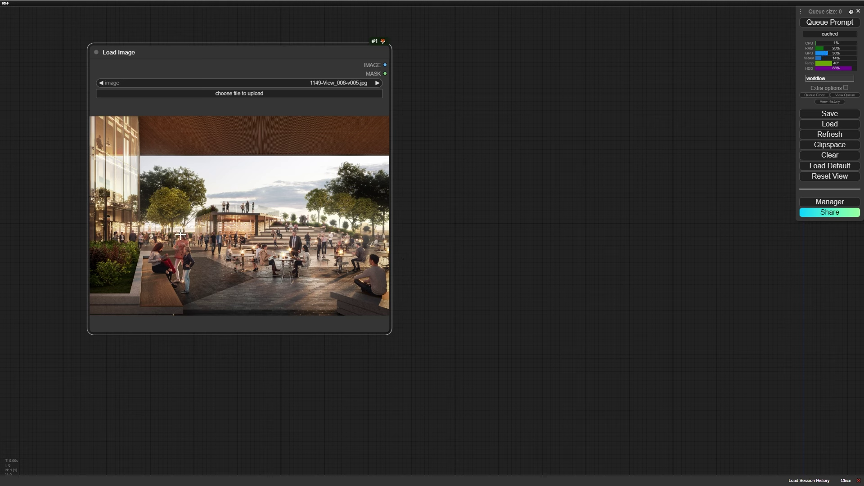
pyautogui.moveTo(420, 221); pyautogui.dragTo(386, 272)
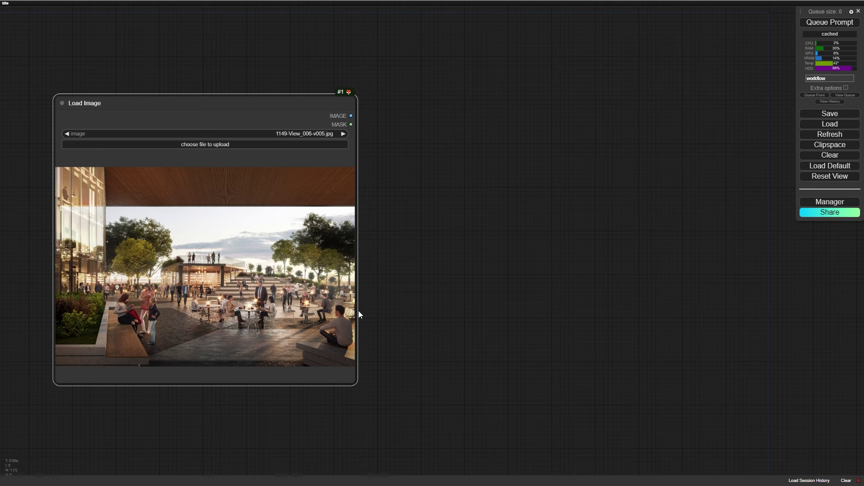
pyautogui.moveTo(276, 289); pyautogui.dragTo(279, 287)
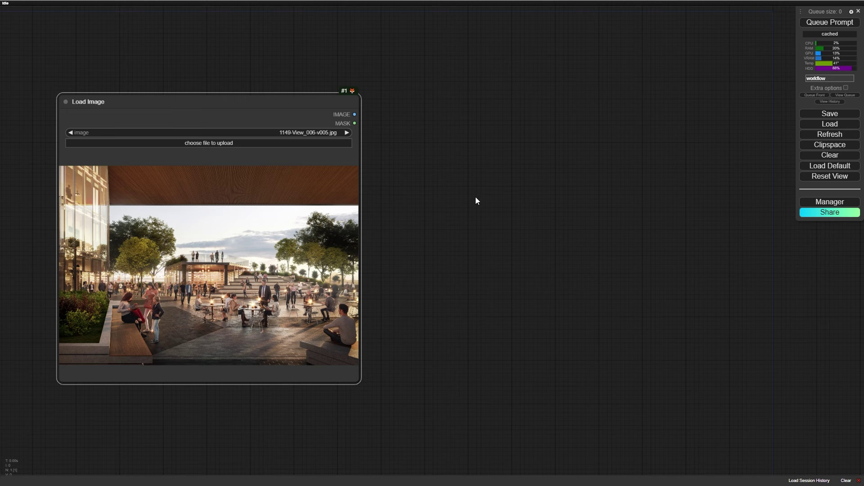
# - Search the custom nodes list for "impac" to check the ComfyUI Impact Pack entry, and close the manager
pyautogui.click(828, 203)
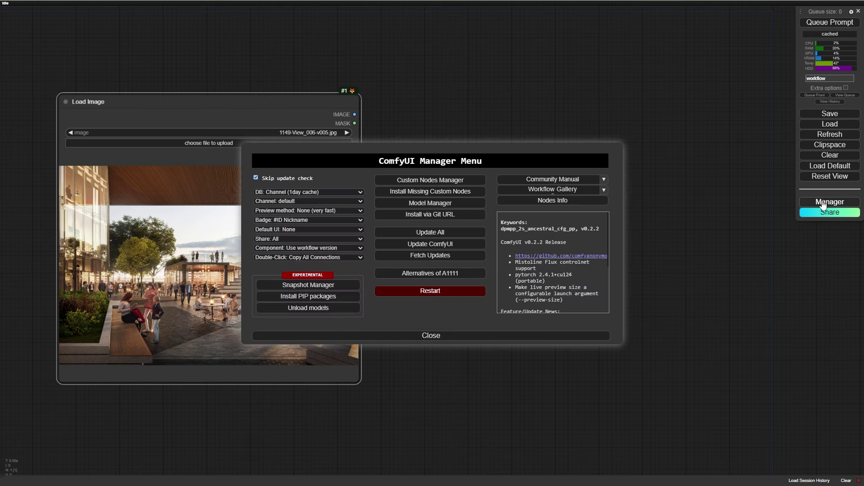
pyautogui.click(426, 182)
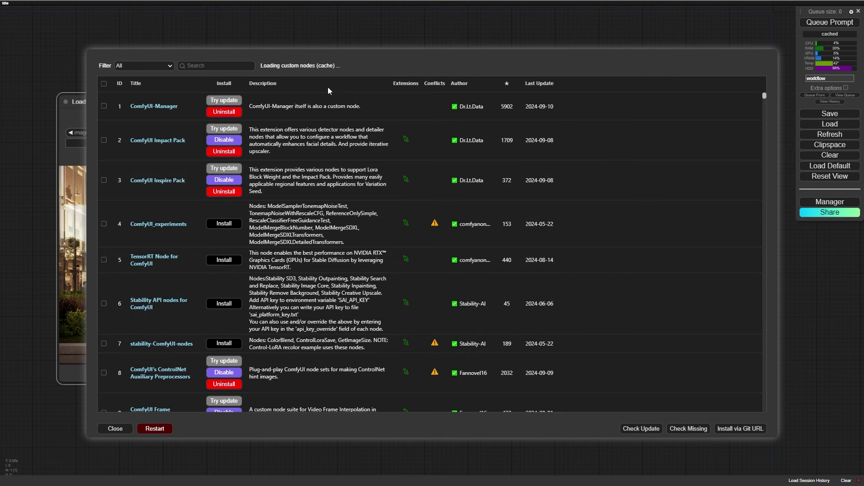
pyautogui.click(235, 66)
pyautogui.write('impa')
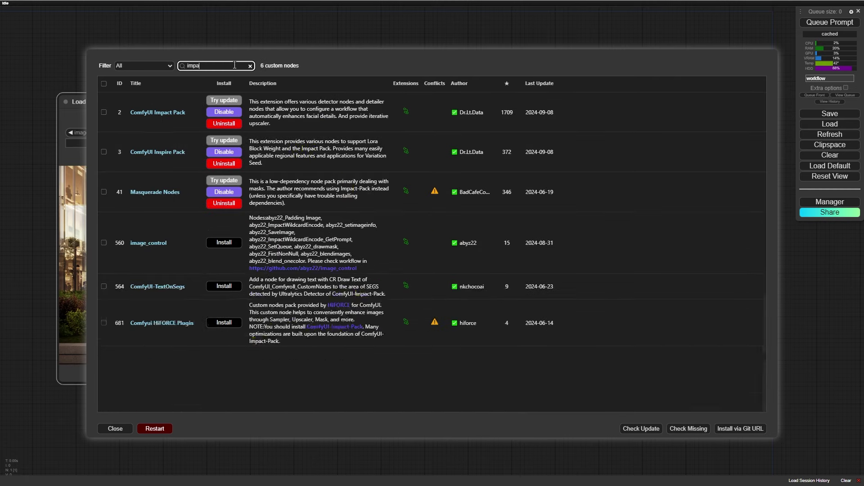
pyautogui.write('c')
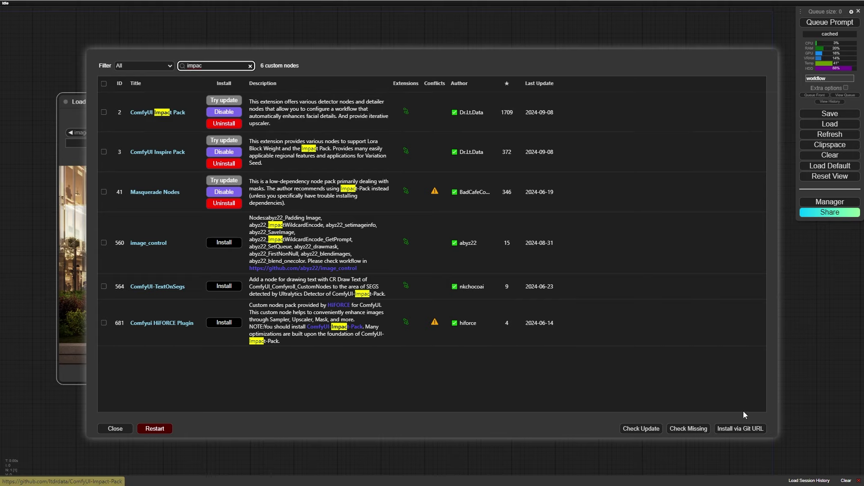
pyautogui.click(115, 428)
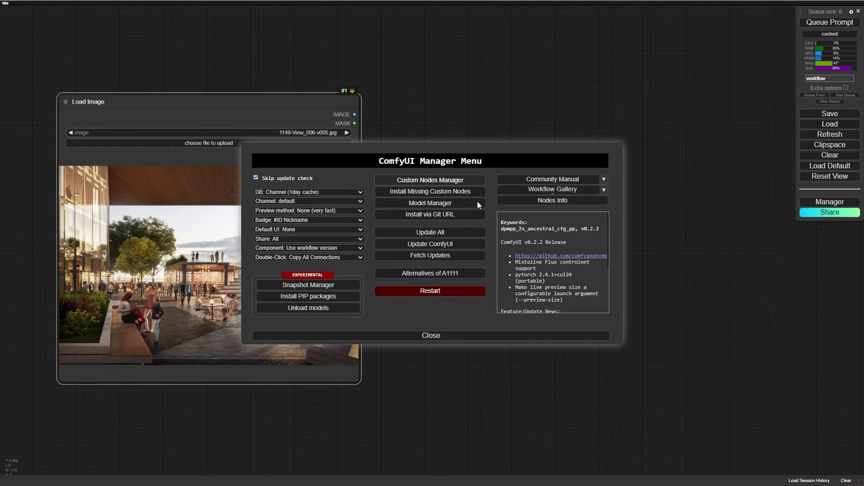
pyautogui.click(431, 336)
# - Add a BBOX Detector (SEGS) node from the Impact Pack beside the Load Image node
pyautogui.scroll(6, 345, 95)
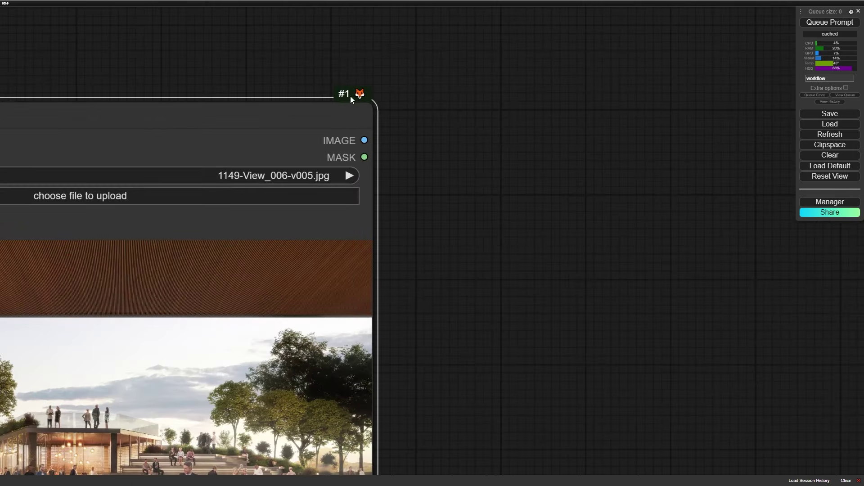
pyautogui.scroll(-1, 504, 180)
pyautogui.hscroll(3, 423, 195)
pyautogui.doubleClick(422, 194)
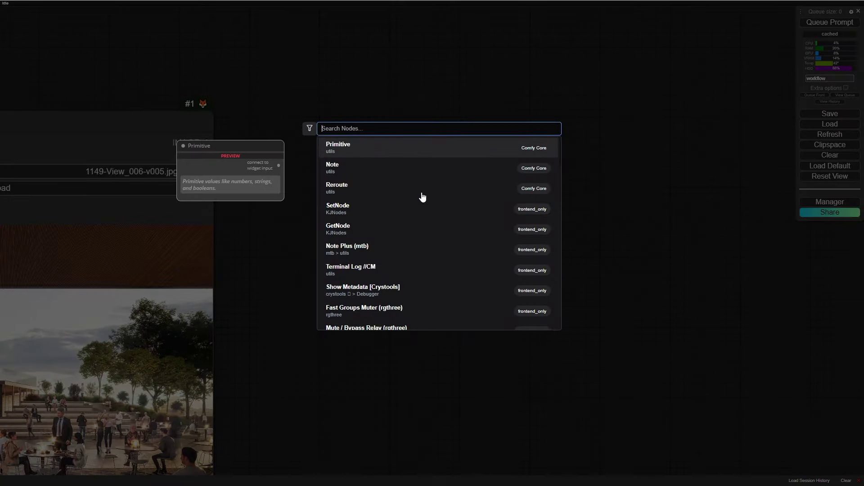
pyautogui.write('bbo')
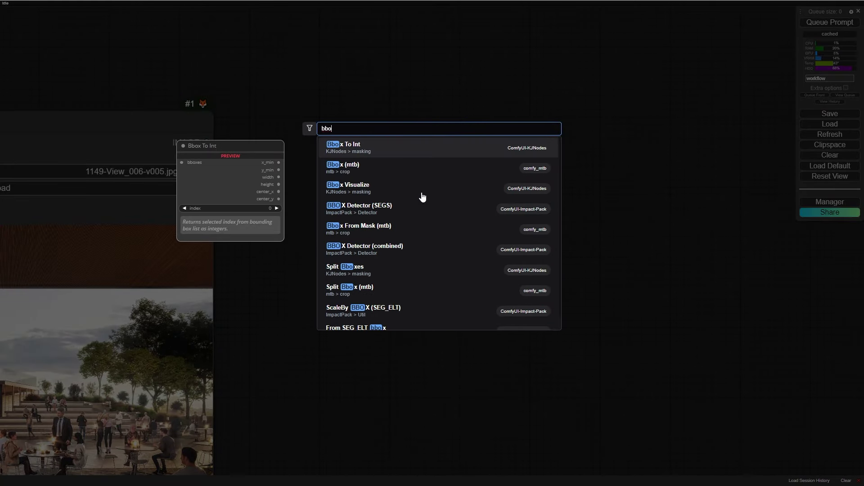
pyautogui.write('x dete')
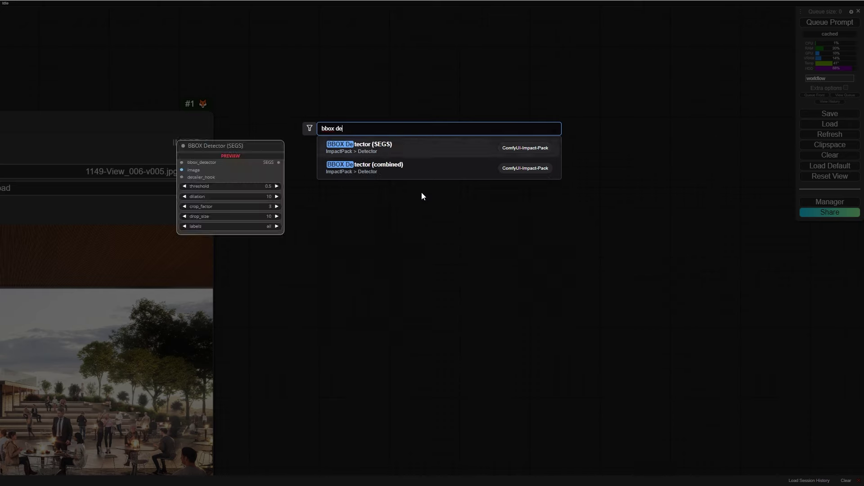
pyautogui.click(379, 145)
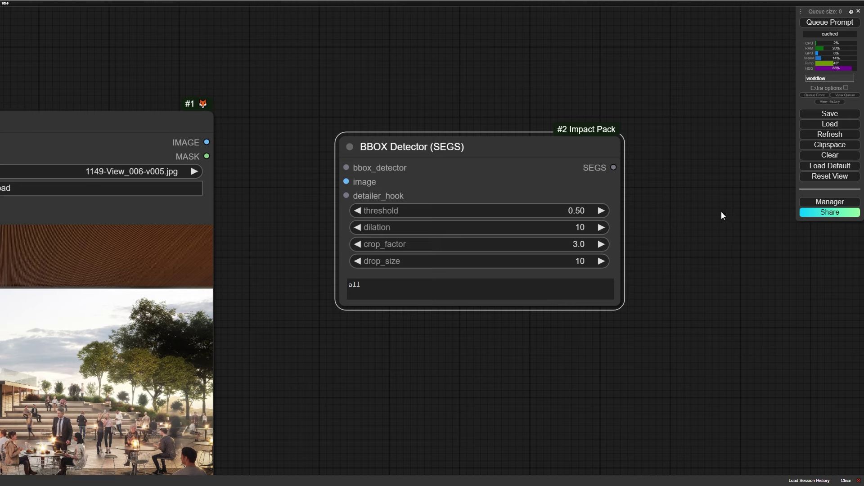
pyautogui.scroll(-3, 698, 215)
pyautogui.moveTo(682, 216); pyautogui.dragTo(581, 198)
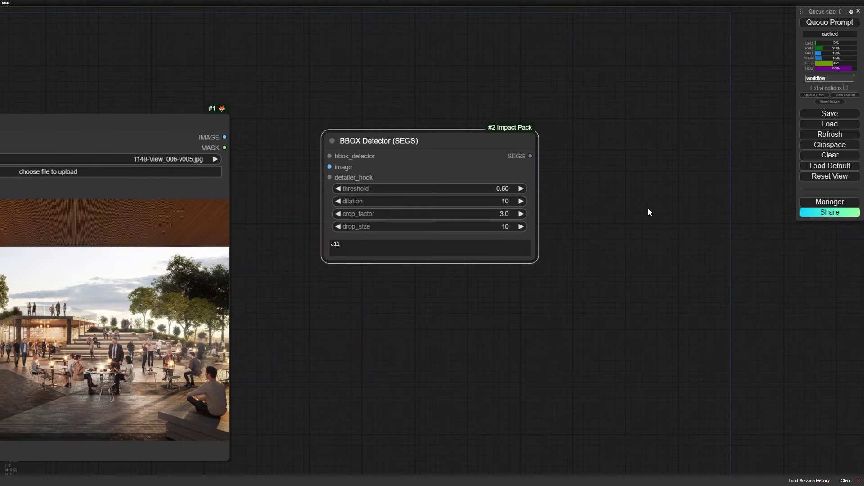
# - Search the model manager for "yolo" to check the Ultralytics bbox and segm detection models, and close the manager
pyautogui.click(830, 201)
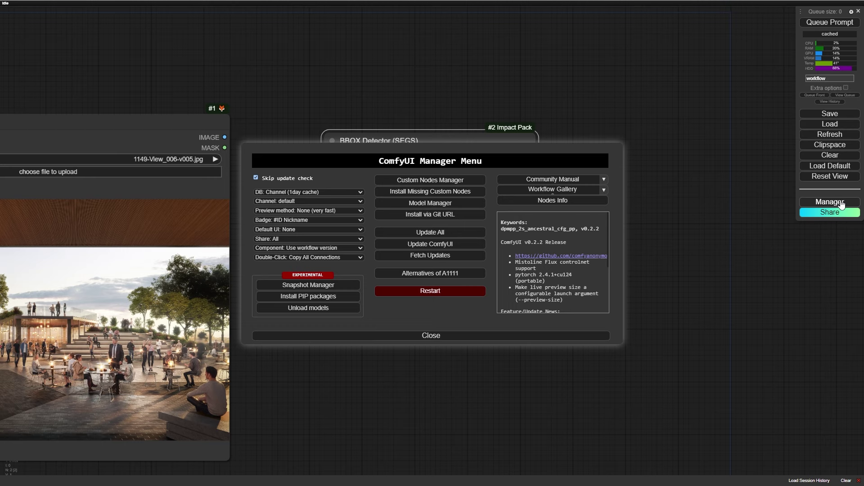
pyautogui.click(431, 203)
pyautogui.click(310, 68)
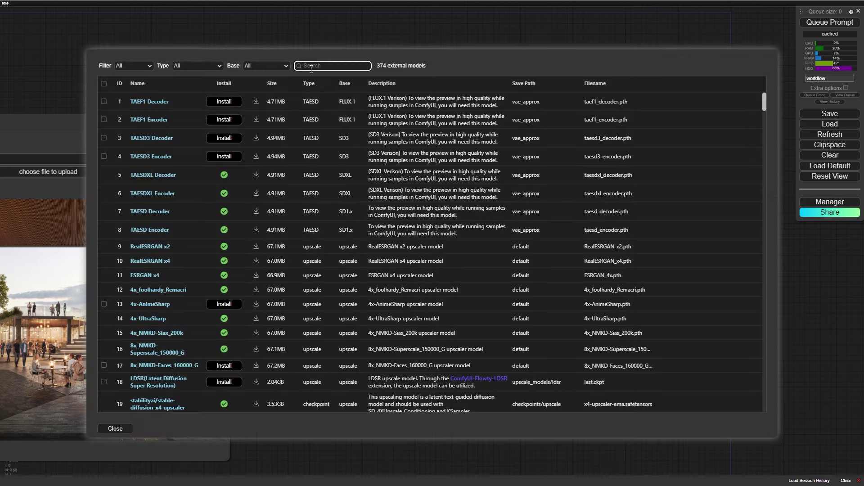
pyautogui.write('yolo')
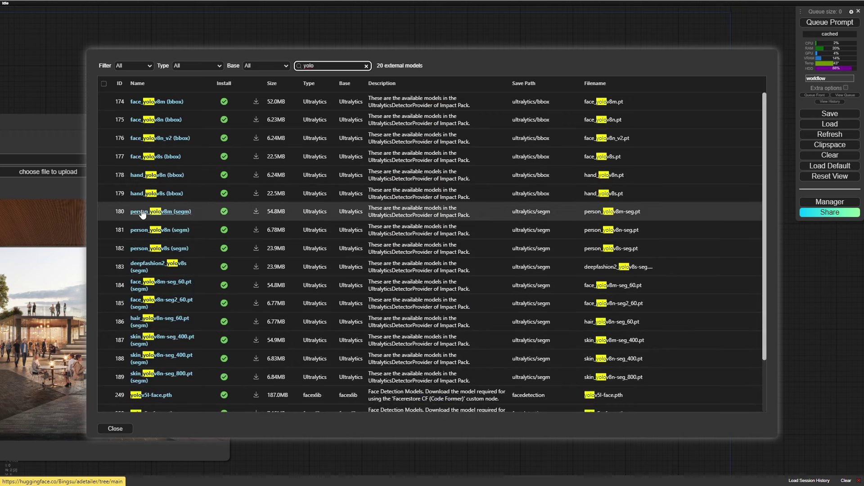
pyautogui.hotkey('ctrl', 'a')
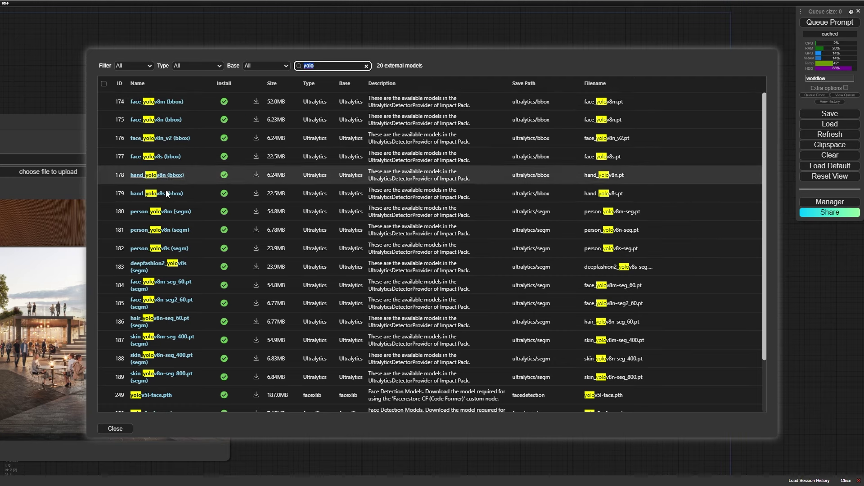
pyautogui.click(116, 429)
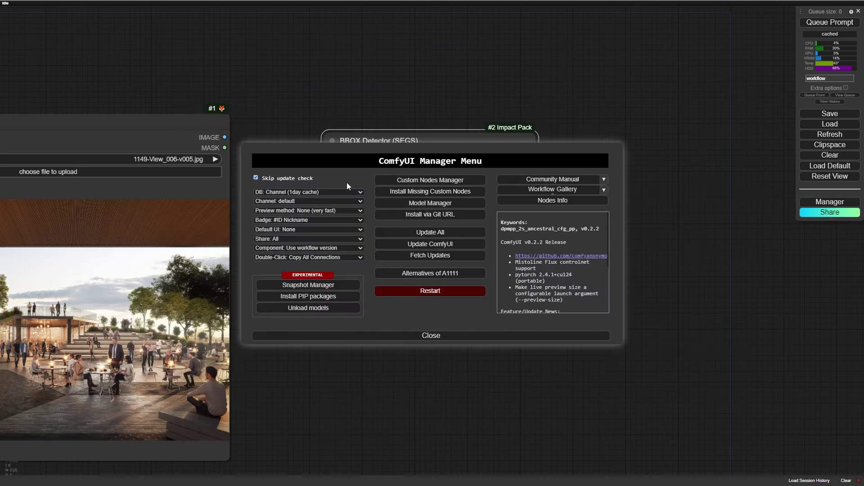
pyautogui.click(422, 336)
# - Connect Load Image's IMAGE output to the BBOX Detector (SEGS) image input and move the detector farther away, leaving space between the nodes
pyautogui.moveTo(418, 157); pyautogui.dragTo(482, 131)
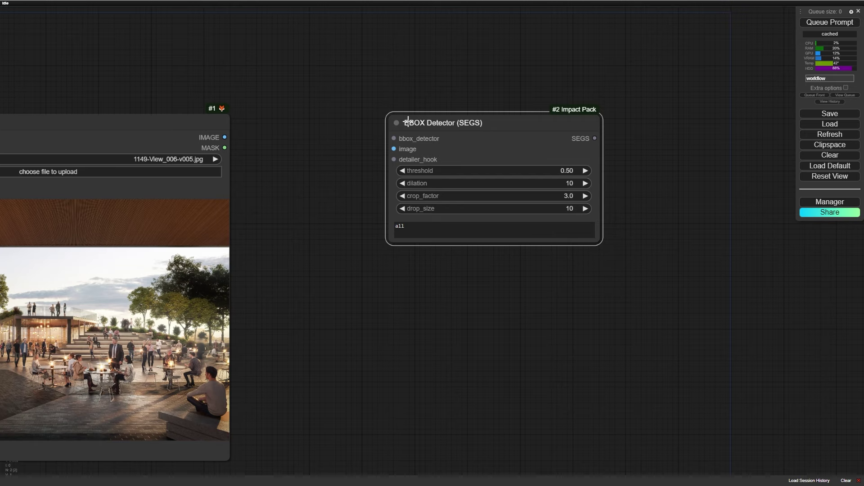
pyautogui.moveTo(321, 200); pyautogui.dragTo(436, 101)
pyautogui.scroll(4, 297, 294)
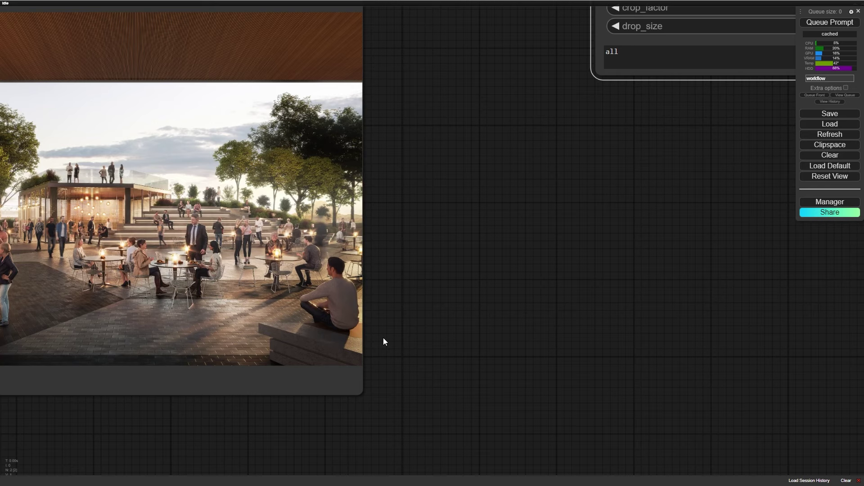
pyautogui.scroll(-3, 432, 326)
pyautogui.moveTo(492, 99); pyautogui.dragTo(522, 92)
pyautogui.moveTo(242, 106); pyautogui.dragTo(452, 116)
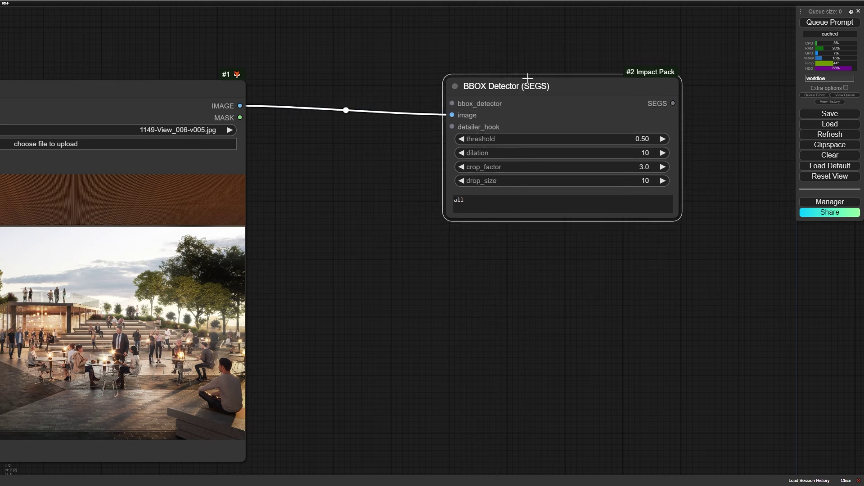
pyautogui.moveTo(527, 87); pyautogui.dragTo(541, 74)
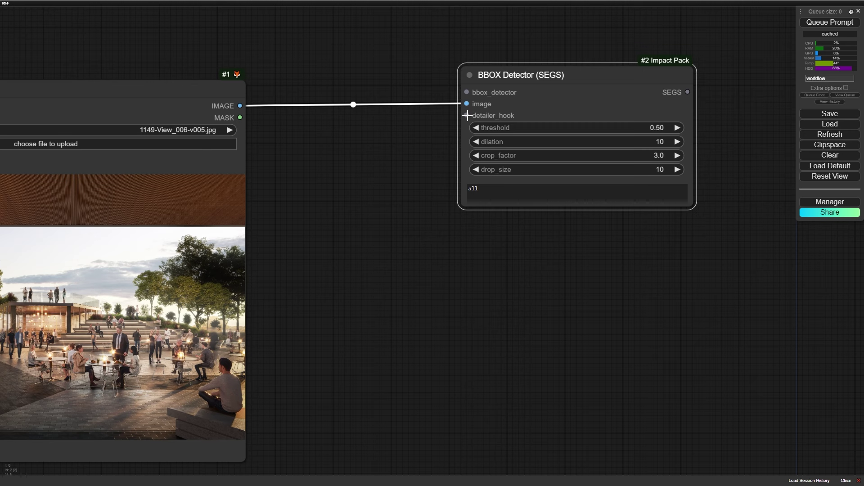
pyautogui.moveTo(528, 74); pyautogui.dragTo(563, 72)
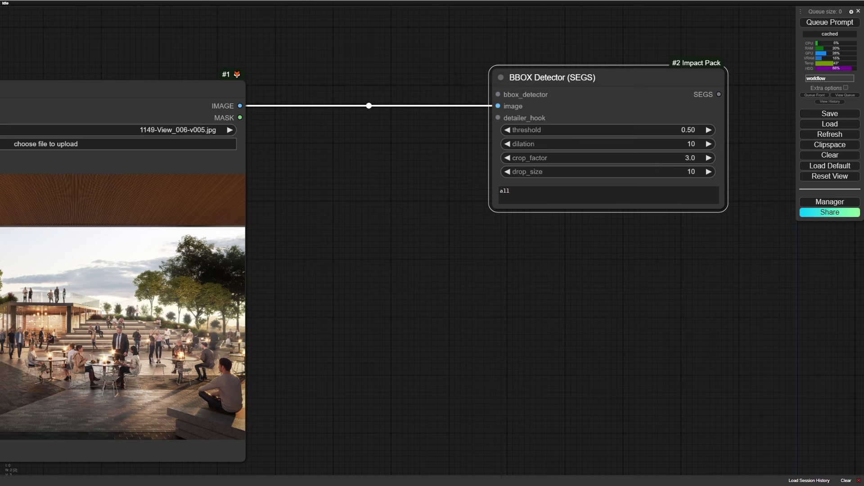
# - Add an UltralyticsDetectorProvider node below the image link, between Load Image and BBOX Detector, and open its model_name choices
pyautogui.doubleClick(369, 224)
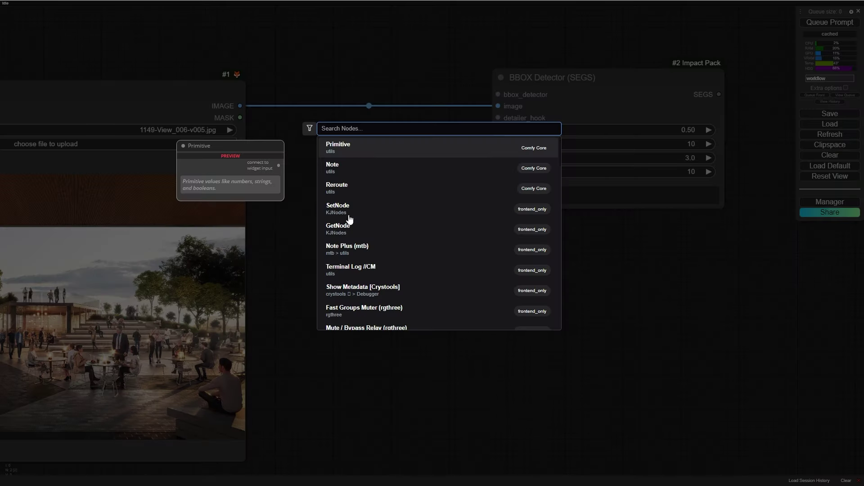
pyautogui.write('ultra')
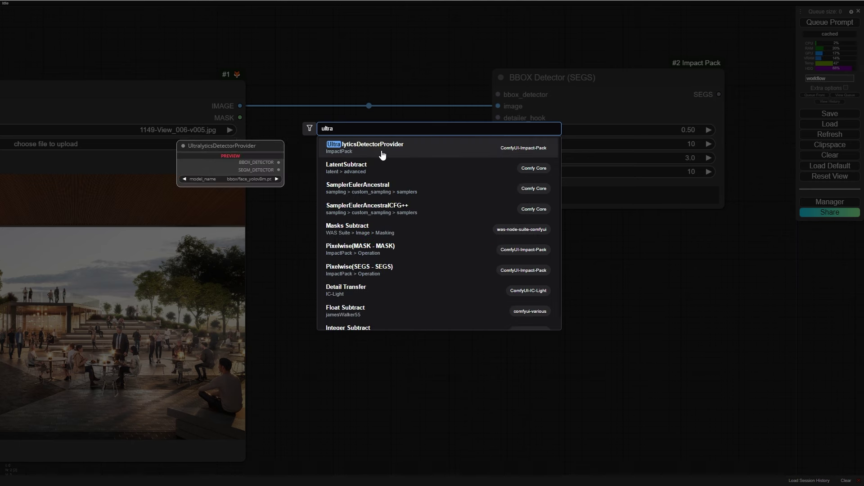
pyautogui.click(382, 155)
pyautogui.moveTo(411, 173); pyautogui.dragTo(373, 153)
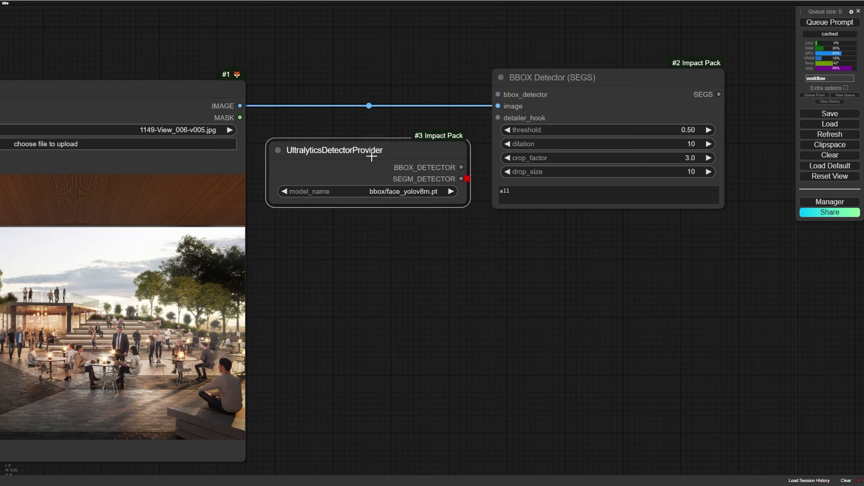
pyautogui.click(395, 192)
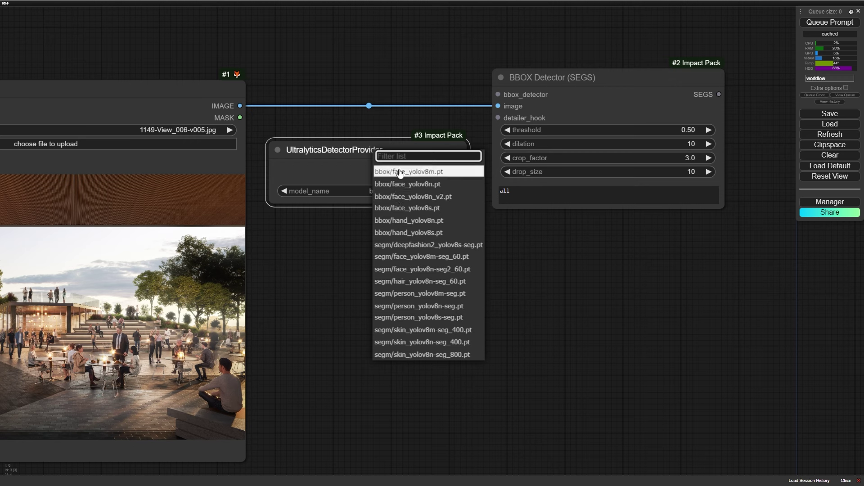